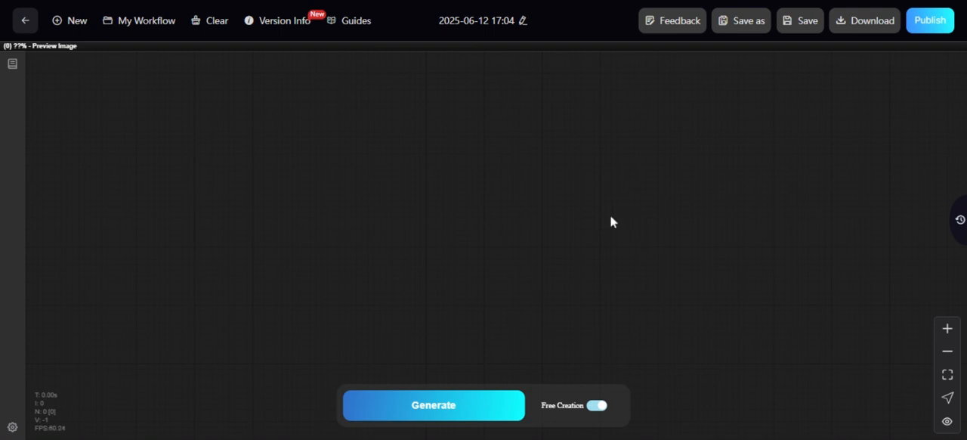
{"action": "left_click_drag", "start_coordinate": [405, 211], "coordinate": [463, 192]}
{"action": "scroll", "coordinate": [362, 202], "scroll_direction": "up", "scroll_amount": 5}
{"action": "left_click_drag", "start_coordinate": [542, 160], "coordinate": [501, 195]}
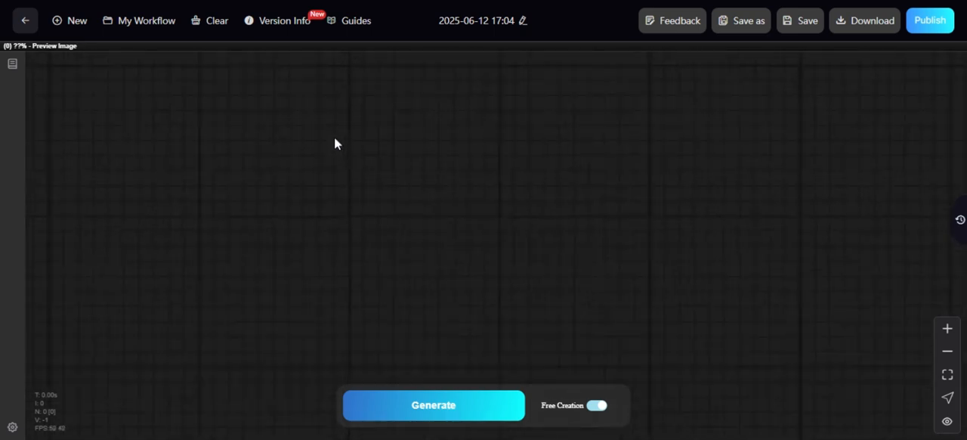
{"action": "scroll", "coordinate": [335, 144], "scroll_direction": "up", "scroll_amount": 7}
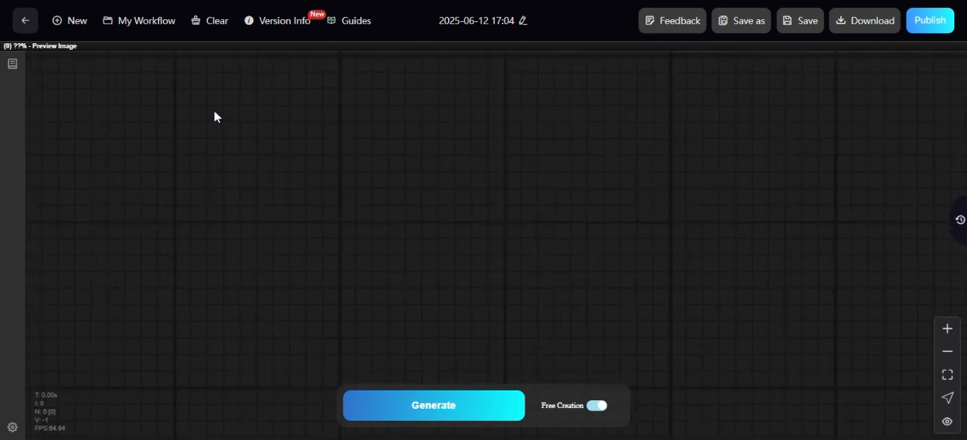
{"action": "left_click_drag", "start_coordinate": [213, 111], "coordinate": [262, 131]}
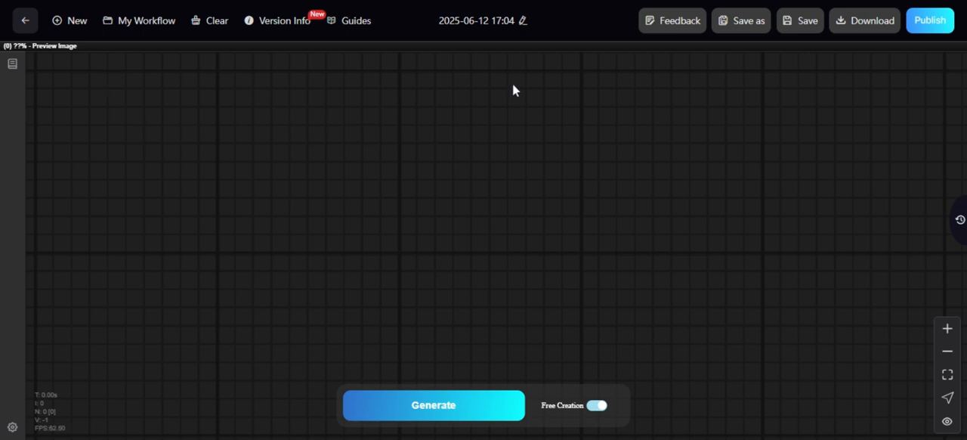
Add a Load Image node to the empty workflow and place it at the upper-left of the canvas.
{"action": "double_click", "coordinate": [284, 123]}
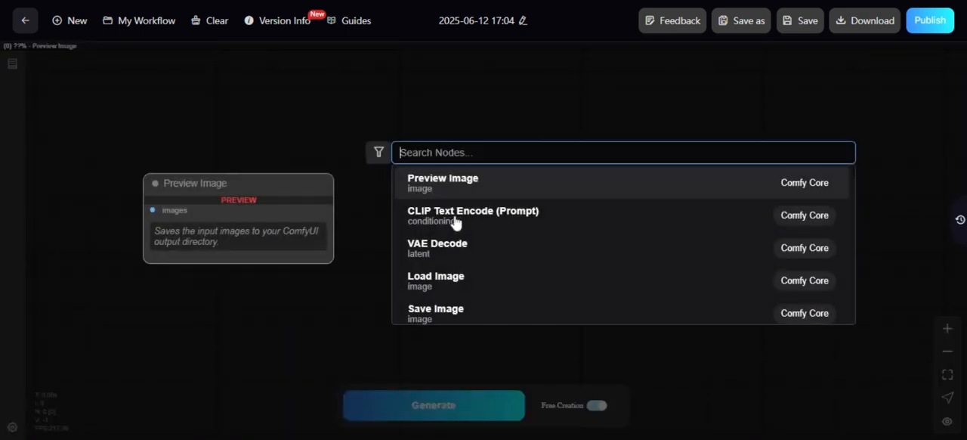
{"action": "left_click", "coordinate": [447, 286]}
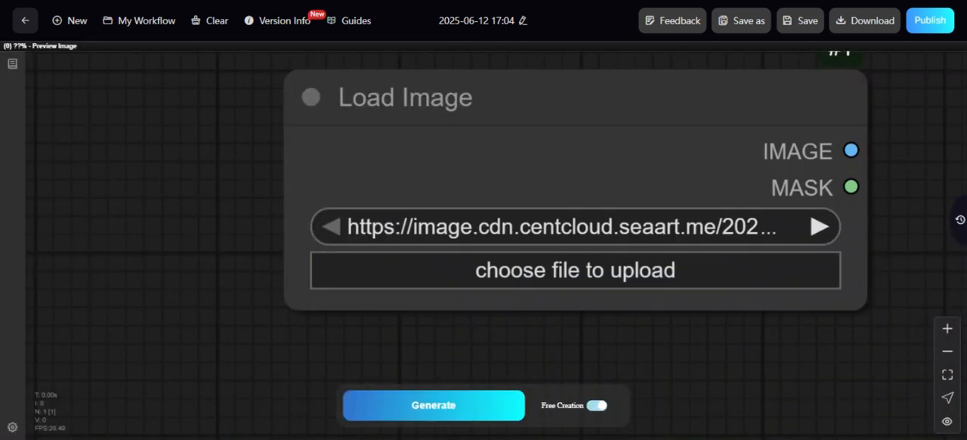
{"action": "left_click_drag", "start_coordinate": [529, 105], "coordinate": [288, 115]}
{"action": "scroll", "coordinate": [821, 125], "scroll_direction": "down", "scroll_amount": 3}
{"action": "scroll", "coordinate": [812, 125], "scroll_direction": "down", "scroll_amount": 3}
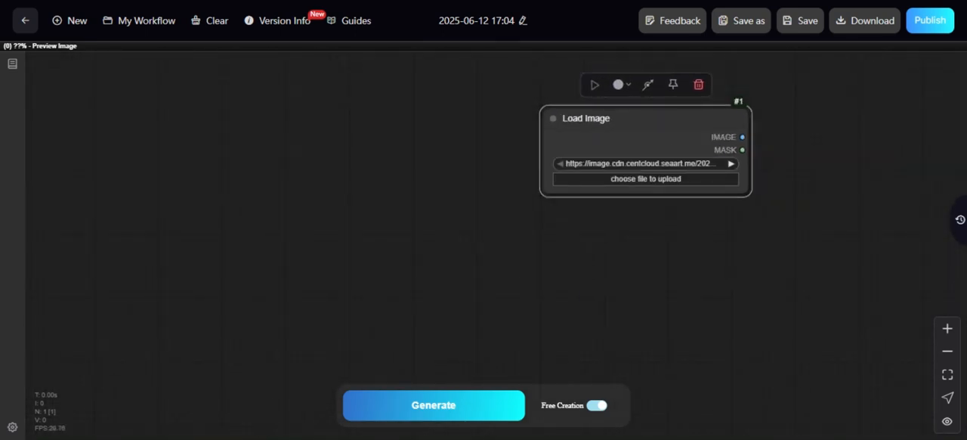
{"action": "left_click_drag", "start_coordinate": [642, 118], "coordinate": [201, 76]}
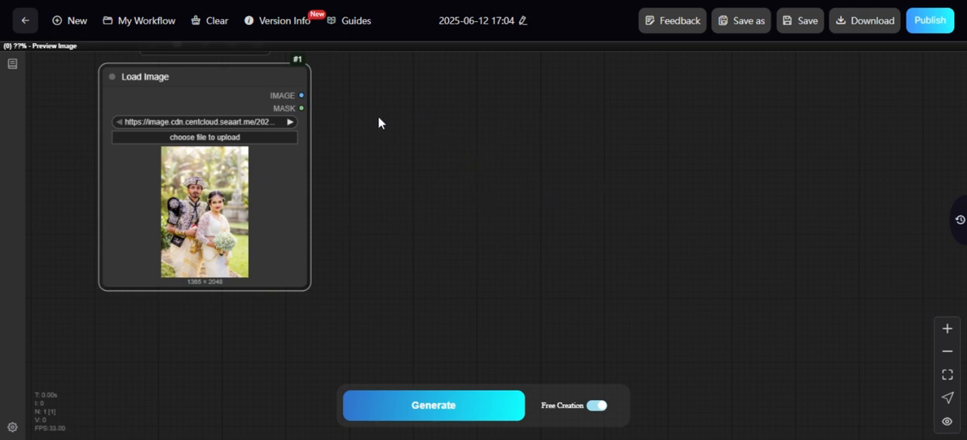
{"action": "left_click_drag", "start_coordinate": [202, 76], "coordinate": [199, 91]}
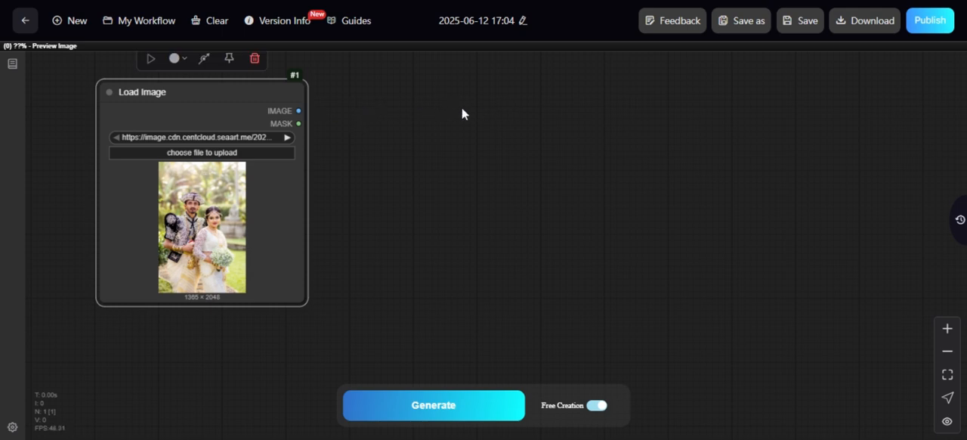
{"action": "left_click", "coordinate": [490, 122]}
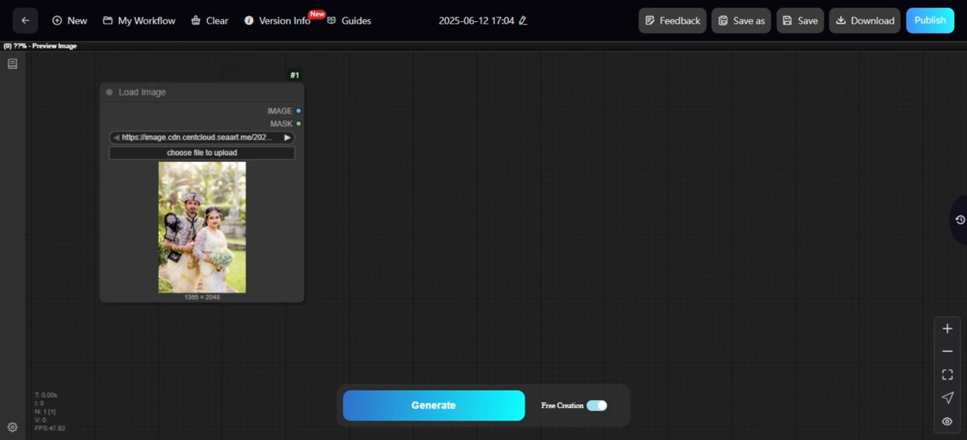
Duplicate the Load Image node and place the copy beside the original without overlapping it.
{"action": "left_click", "coordinate": [201, 92]}
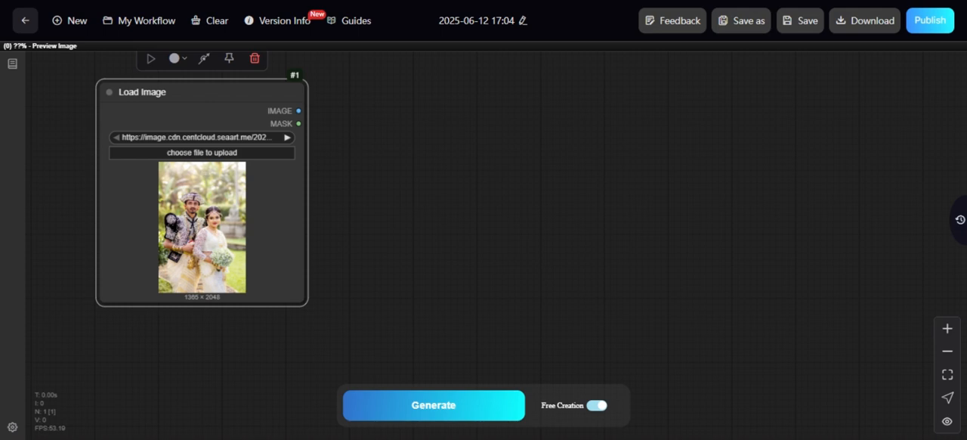
{"action": "key", "text": "ctrl+v"}
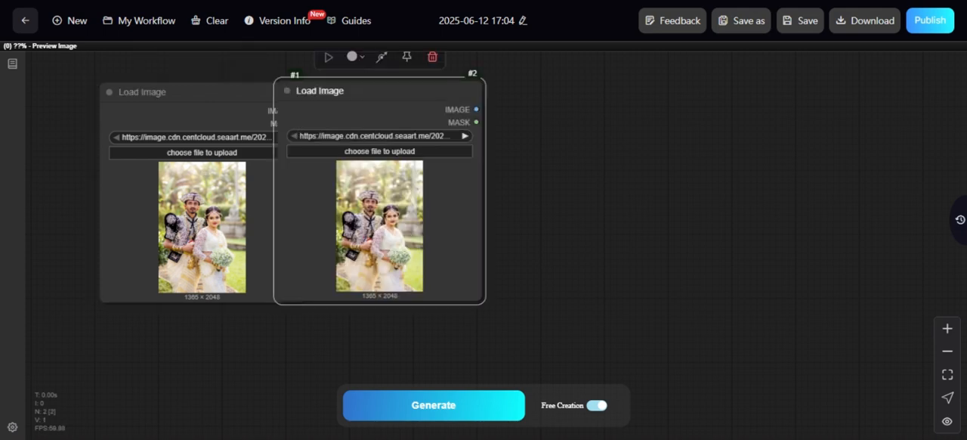
{"action": "left_click_drag", "start_coordinate": [285, 85], "coordinate": [354, 90]}
{"action": "scroll", "coordinate": [615, 160], "scroll_direction": "down", "scroll_amount": 3}
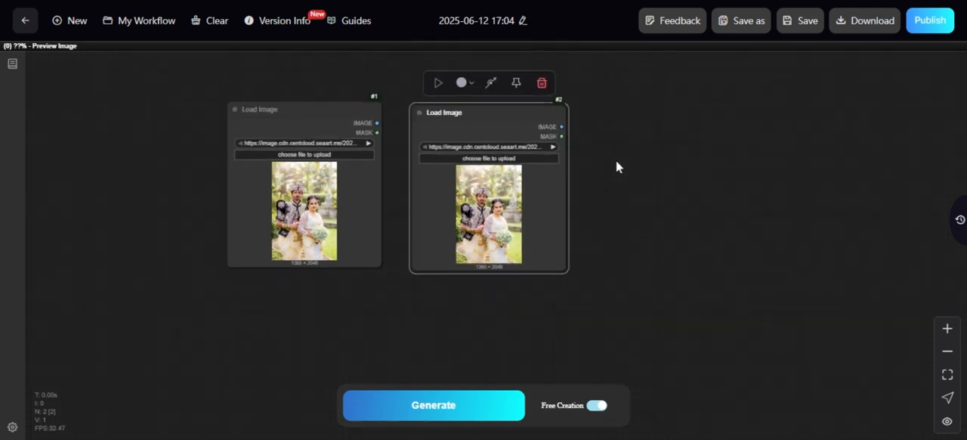
Add a ReActor Fast Face Swap node and place it just right of the second Load Image node.
{"action": "left_click_drag", "start_coordinate": [630, 186], "coordinate": [527, 170]}
{"action": "scroll", "coordinate": [526, 170], "scroll_direction": "down", "scroll_amount": 1}
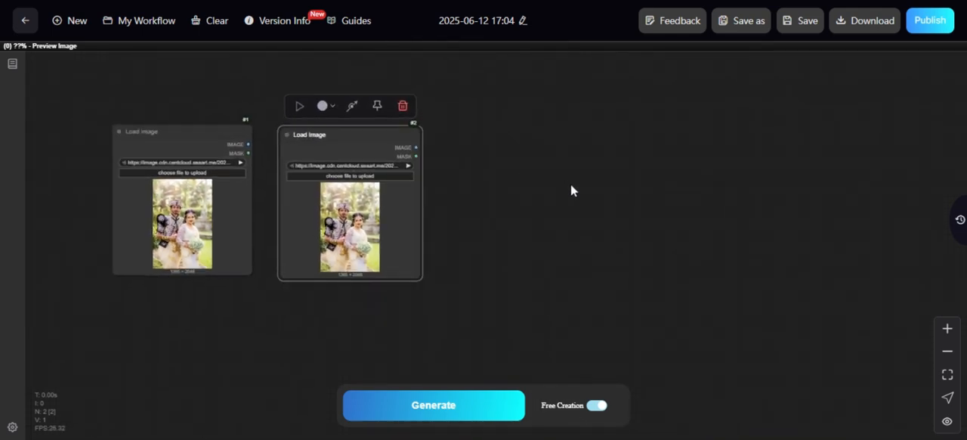
{"action": "left_click", "coordinate": [571, 155]}
{"action": "double_click", "coordinate": [571, 154]}
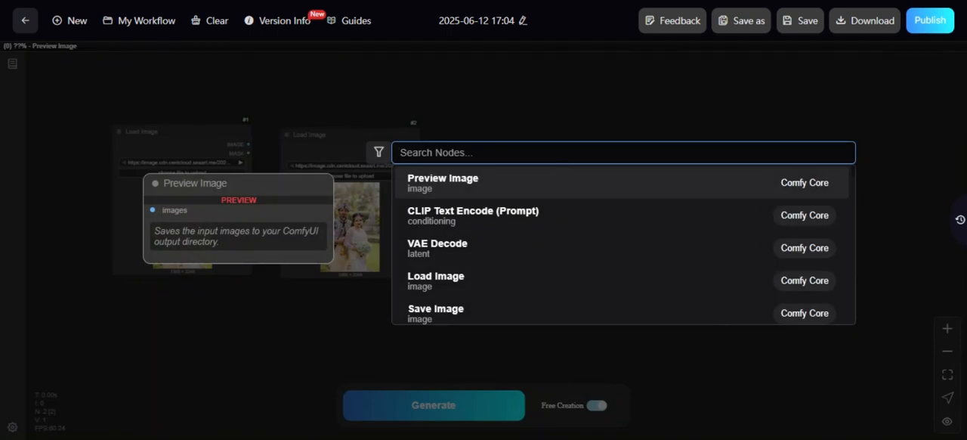
{"action": "type", "text": "r"}
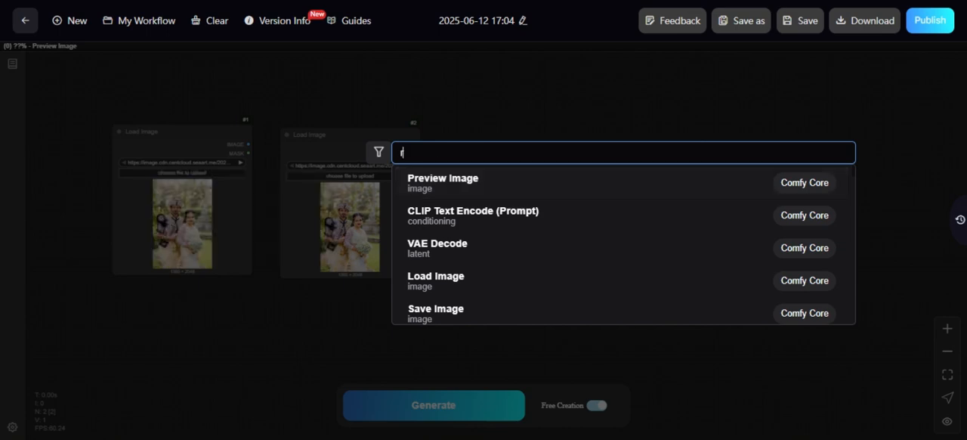
{"action": "type", "text": "ea"}
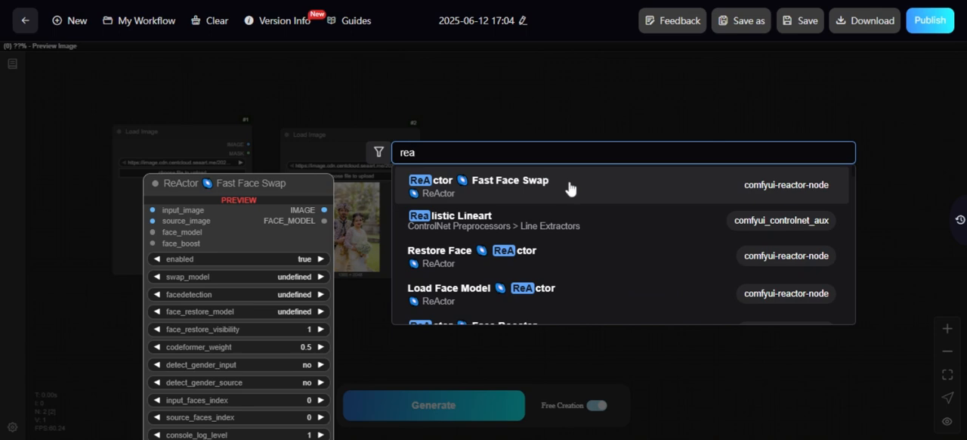
{"action": "left_click", "coordinate": [570, 188]}
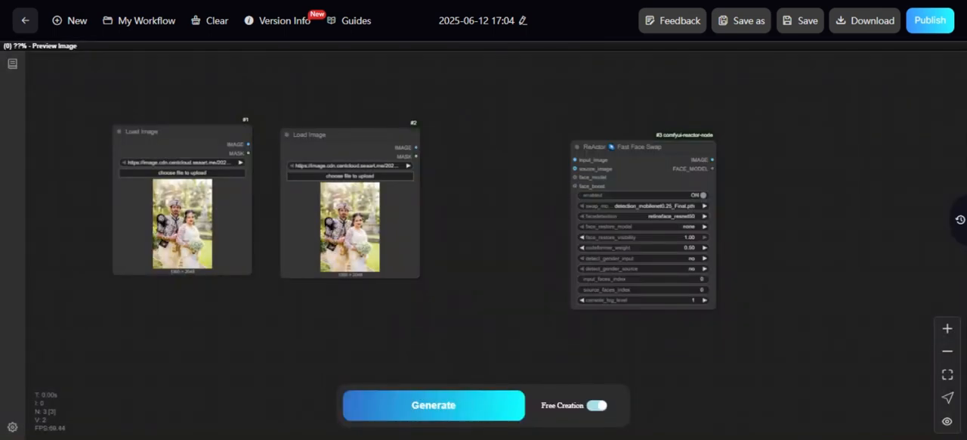
{"action": "left_click_drag", "start_coordinate": [627, 147], "coordinate": [550, 127]}
{"action": "scroll", "coordinate": [696, 179], "scroll_direction": "up", "scroll_amount": 4}
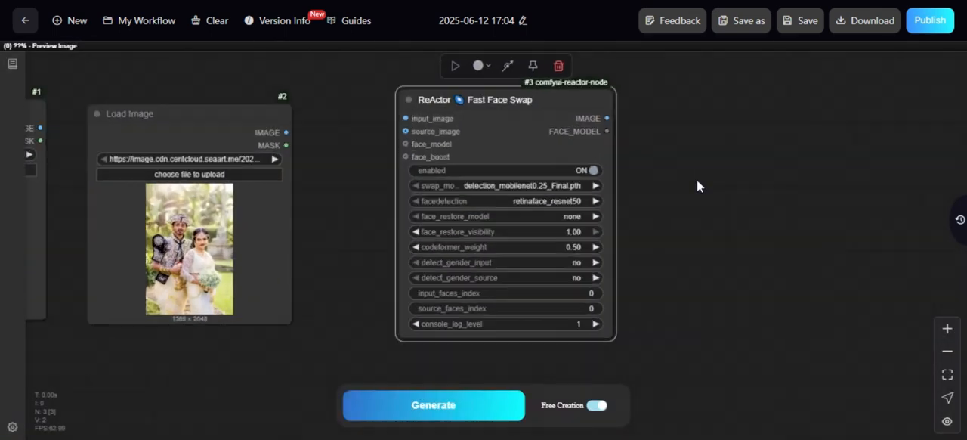
Add a Preview Image node fed by the face swap node's IMAGE output and position it beside that node.
{"action": "left_click_drag", "start_coordinate": [693, 182], "coordinate": [781, 178]}
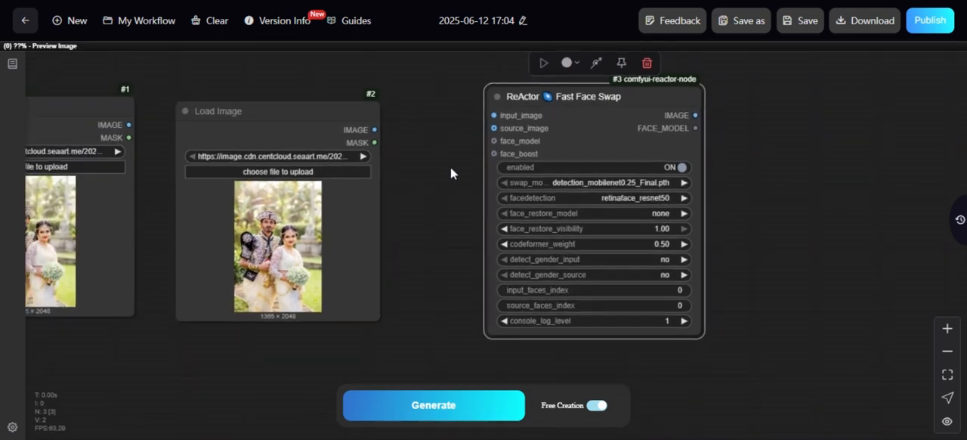
{"action": "left_click_drag", "start_coordinate": [450, 173], "coordinate": [502, 167]}
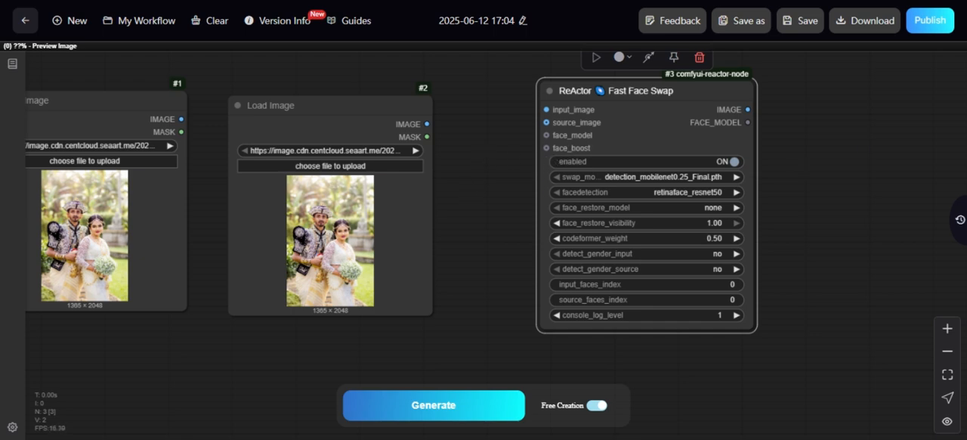
{"action": "left_click_drag", "start_coordinate": [856, 142], "coordinate": [810, 146]}
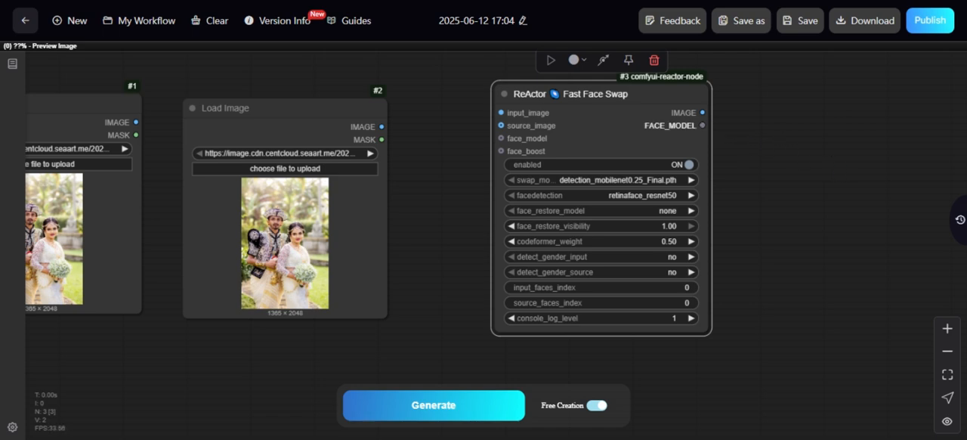
{"action": "left_click_drag", "start_coordinate": [702, 112], "coordinate": [803, 120]}
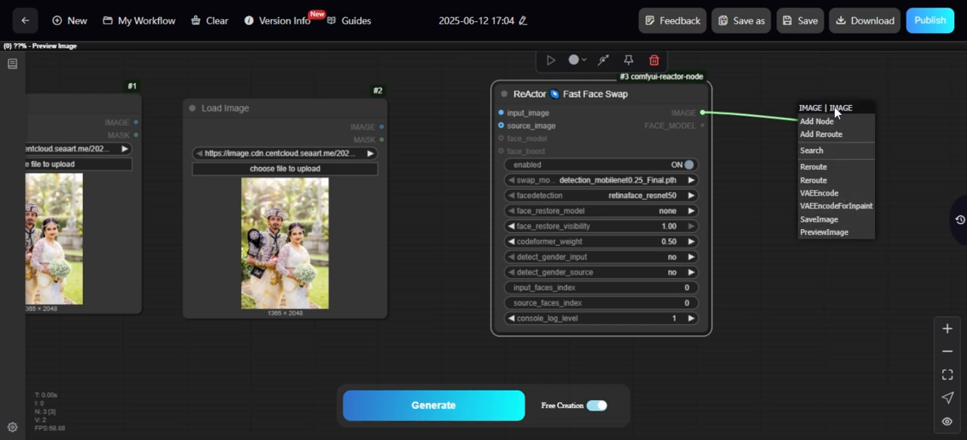
{"action": "left_click", "coordinate": [831, 232]}
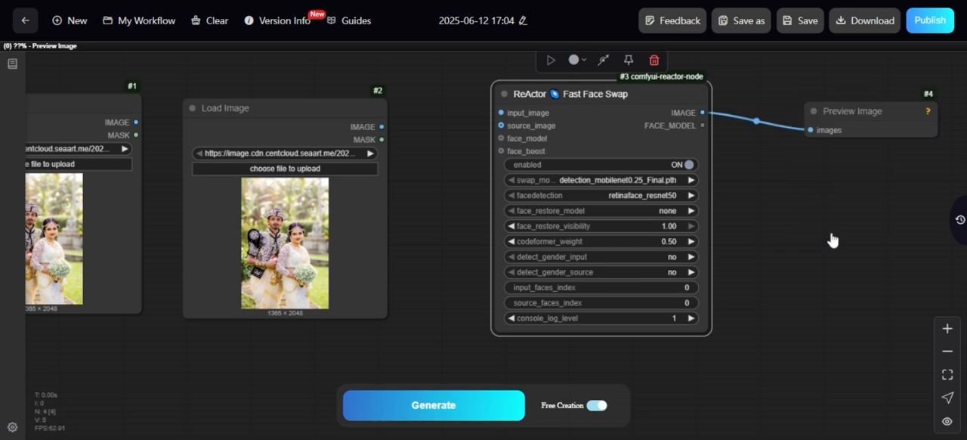
{"action": "left_click_drag", "start_coordinate": [829, 128], "coordinate": [784, 117]}
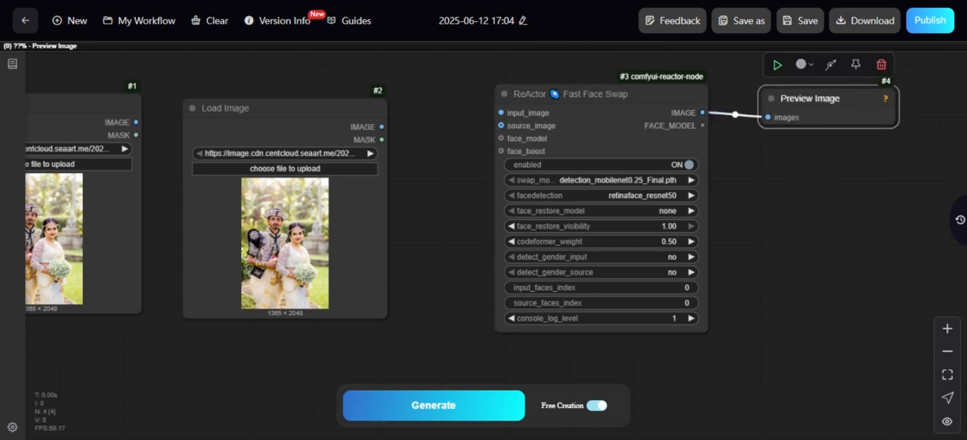
Connect the first Load Image node's IMAGE output to input_image and the second one's to source_image on the face swap node.
{"action": "left_click_drag", "start_coordinate": [796, 227], "coordinate": [812, 225]}
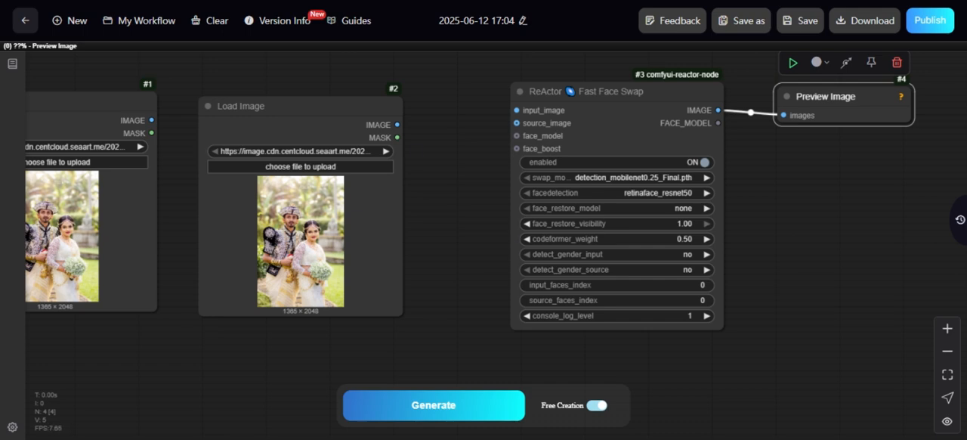
{"action": "left_click_drag", "start_coordinate": [452, 145], "coordinate": [512, 147]}
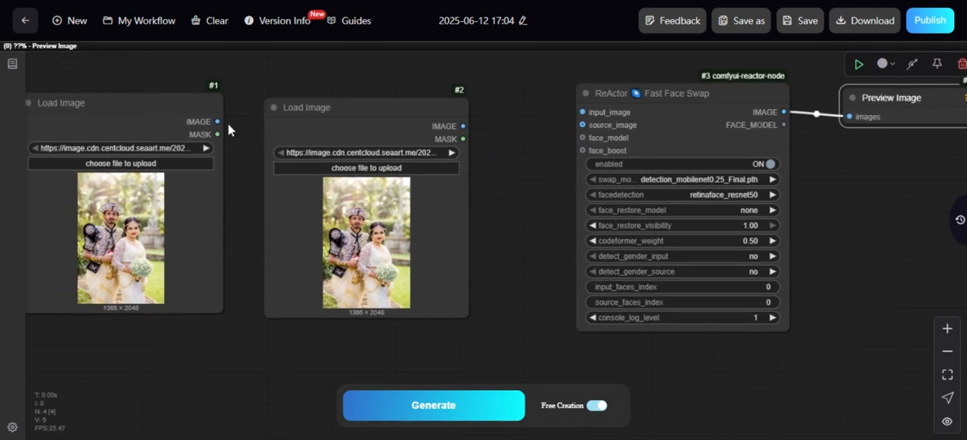
{"action": "left_click_drag", "start_coordinate": [217, 121], "coordinate": [582, 112]}
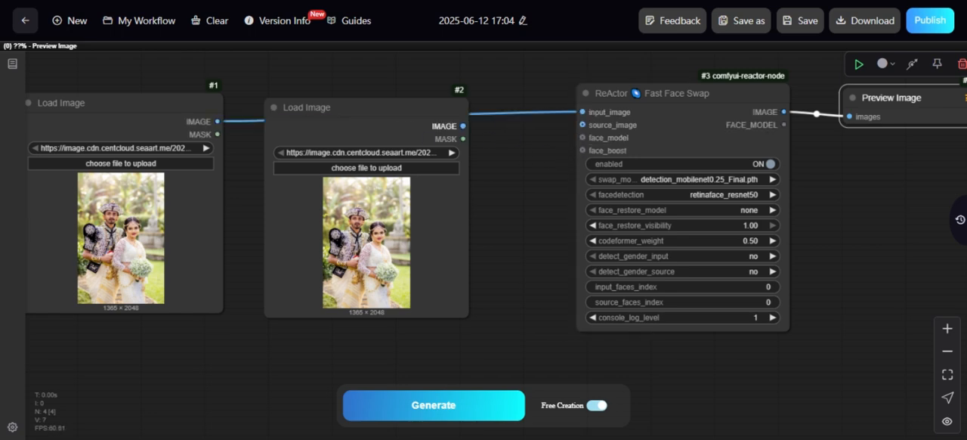
{"action": "left_click_drag", "start_coordinate": [463, 127], "coordinate": [583, 125]}
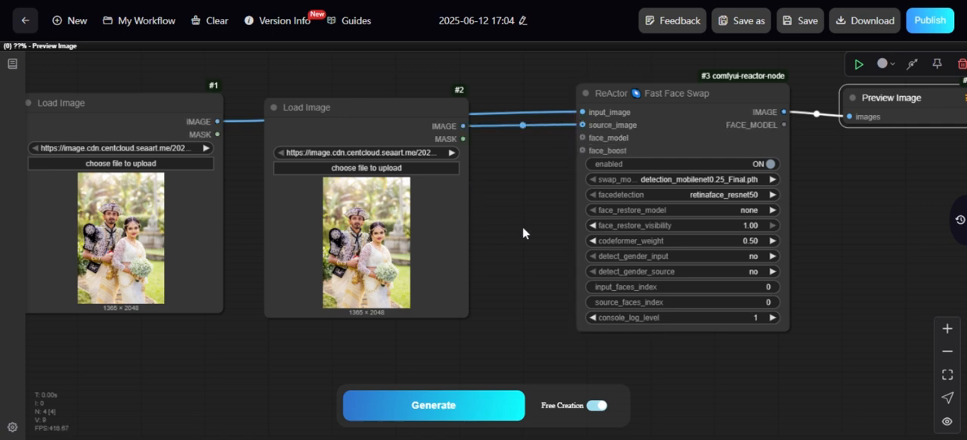
Set the face swap node's swap_model to inswapper_128.onnx and face_restore_model to GFPGANv1.4.pth.
{"action": "left_click_drag", "start_coordinate": [911, 184], "coordinate": [837, 182]}
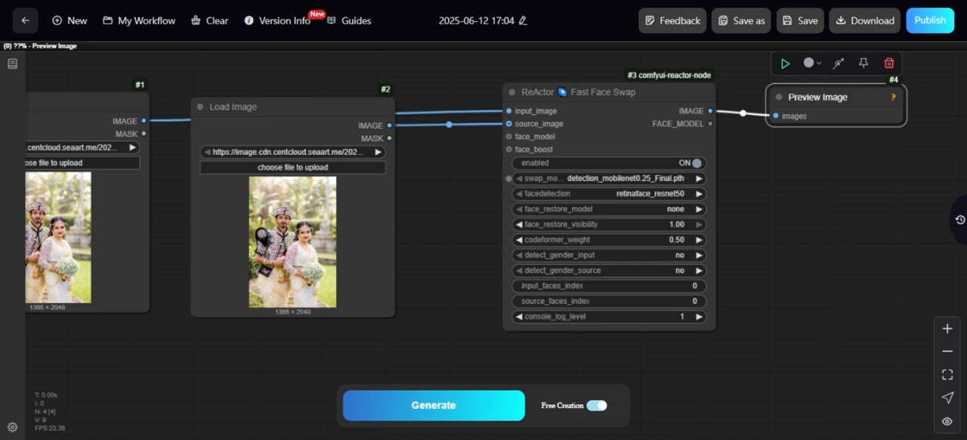
{"action": "left_click", "coordinate": [574, 178]}
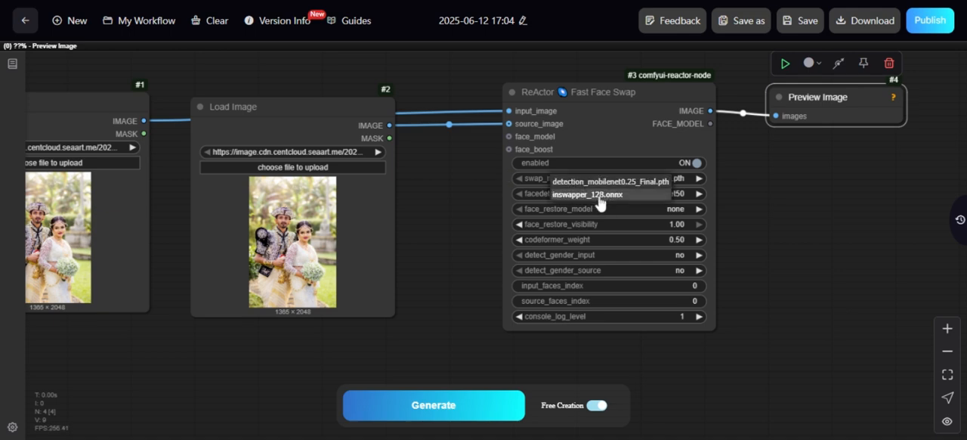
{"action": "left_click", "coordinate": [596, 195]}
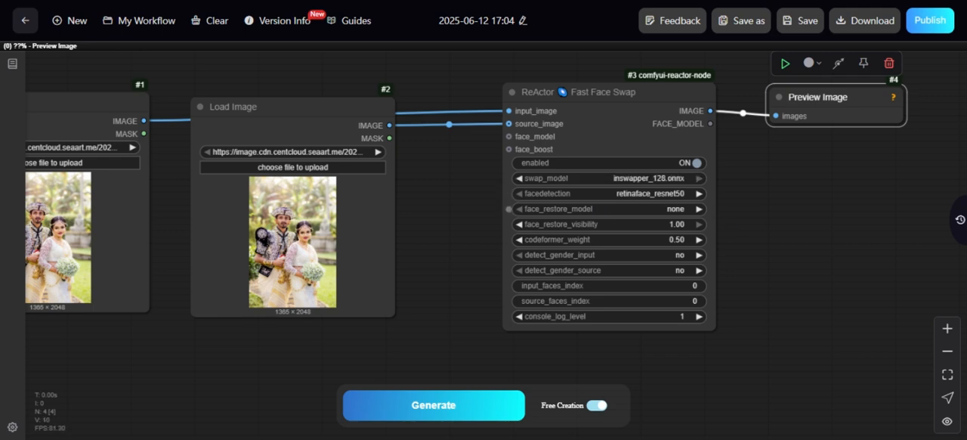
{"action": "left_click", "coordinate": [568, 209]}
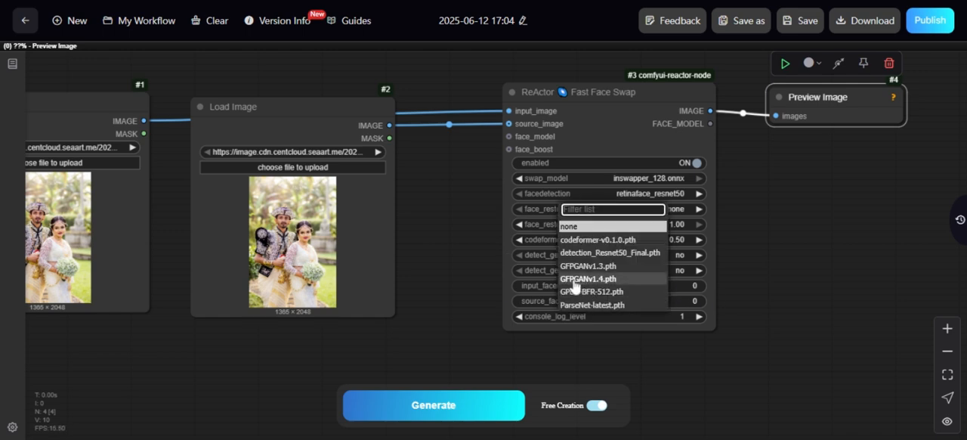
{"action": "left_click", "coordinate": [623, 280]}
Upload the photo of the woman in a grey top to the first Load Image node and the black-top selfie to the second.
{"action": "scroll", "coordinate": [451, 246], "scroll_direction": "down", "scroll_amount": 1}
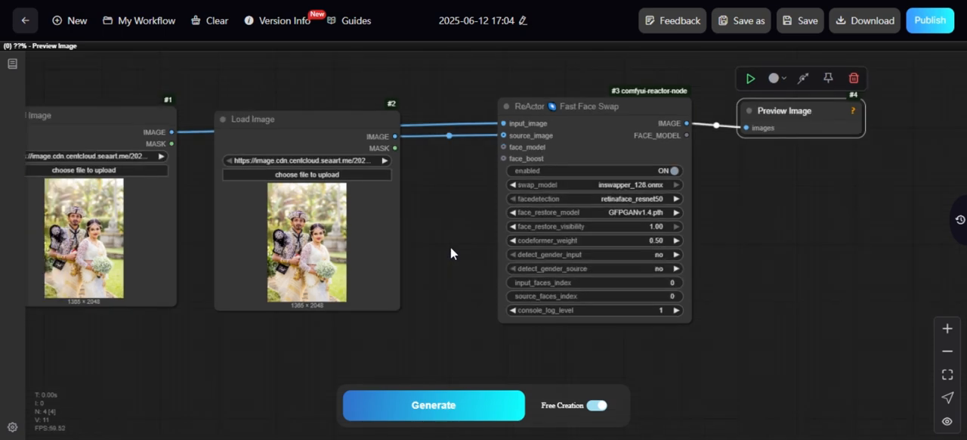
{"action": "left_click_drag", "start_coordinate": [450, 246], "coordinate": [488, 248]}
{"action": "scroll", "coordinate": [489, 245], "scroll_direction": "down", "scroll_amount": 1}
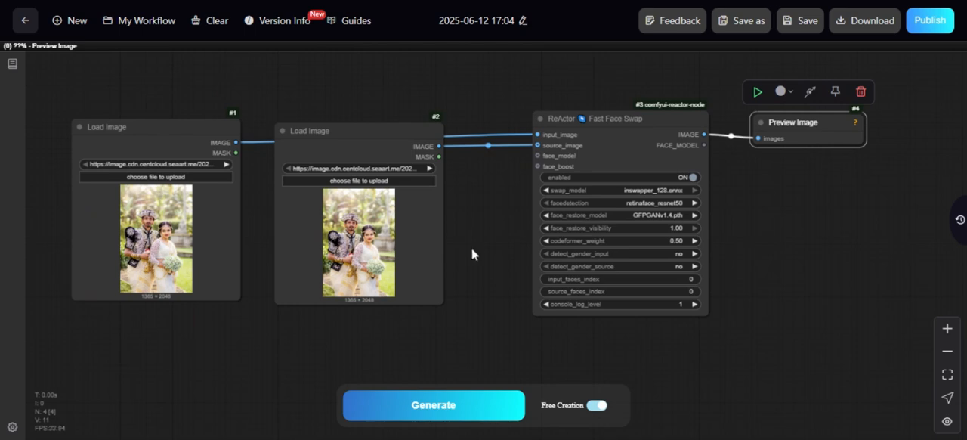
{"action": "left_click_drag", "start_coordinate": [494, 231], "coordinate": [535, 232]}
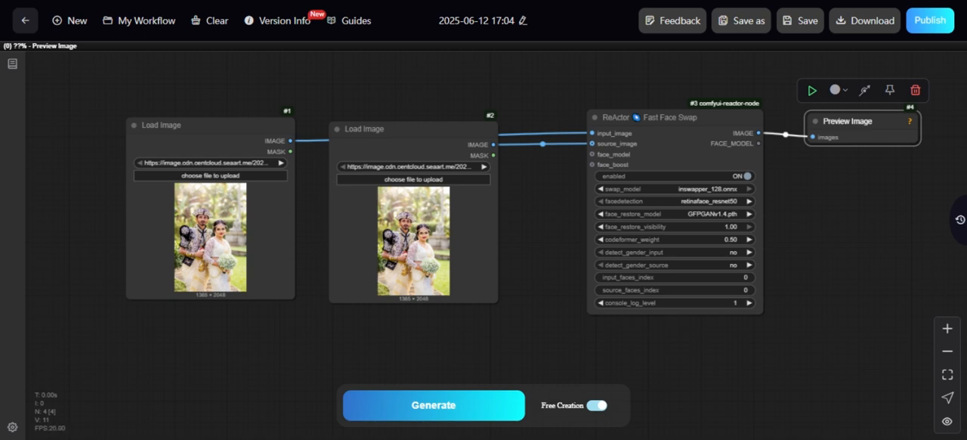
{"action": "scroll", "coordinate": [542, 200], "scroll_direction": "up", "scroll_amount": 3}
{"action": "left_click_drag", "start_coordinate": [541, 199], "coordinate": [597, 195]}
{"action": "scroll", "coordinate": [597, 195], "scroll_direction": "down", "scroll_amount": 1}
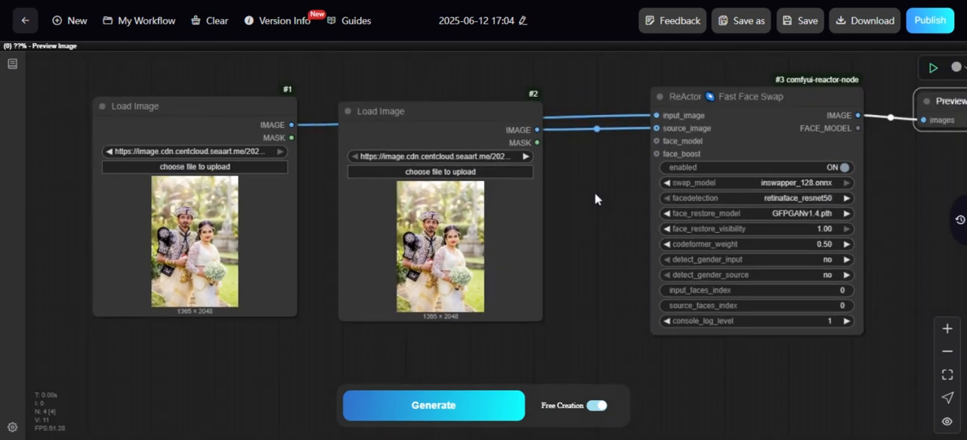
{"action": "left_click", "coordinate": [440, 172]}
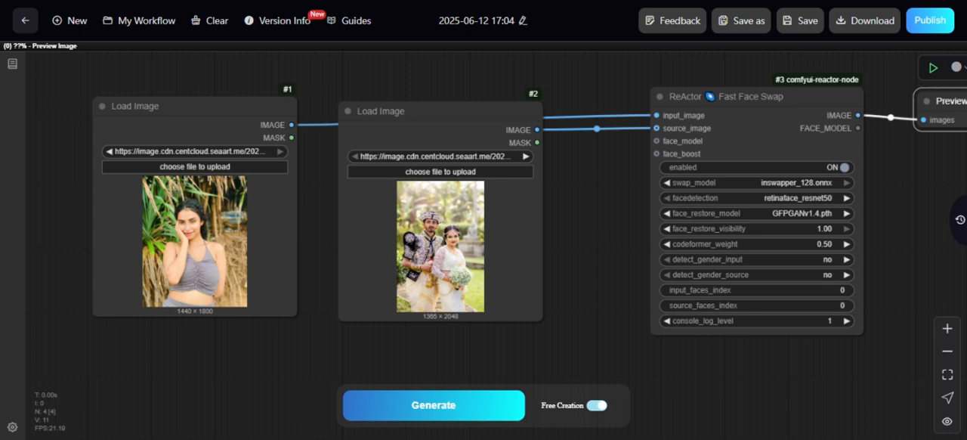
{"action": "scroll", "coordinate": [597, 238], "scroll_direction": "up", "scroll_amount": 2}
{"action": "scroll", "coordinate": [596, 238], "scroll_direction": "down", "scroll_amount": 3}
{"action": "left_click_drag", "start_coordinate": [596, 237], "coordinate": [502, 214]}
{"action": "left_click_drag", "start_coordinate": [514, 185], "coordinate": [514, 201]}
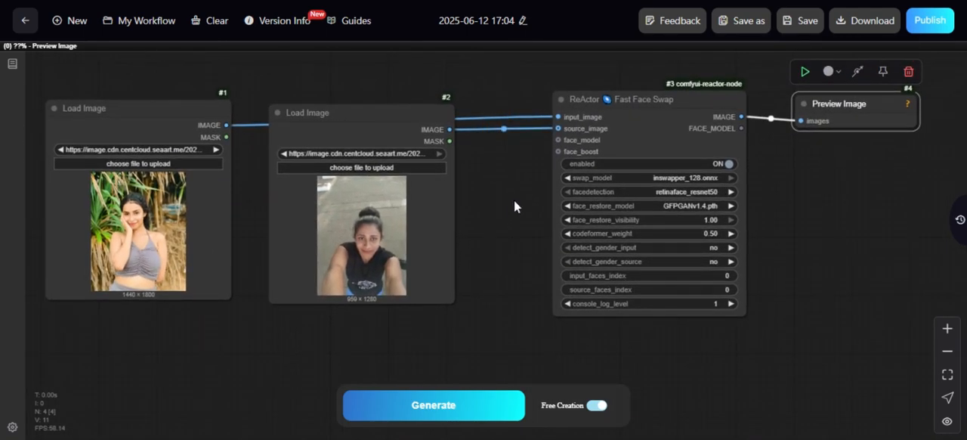
{"action": "left_click_drag", "start_coordinate": [300, 74], "coordinate": [369, 80]}
{"action": "scroll", "coordinate": [354, 82], "scroll_direction": "down", "scroll_amount": 1}
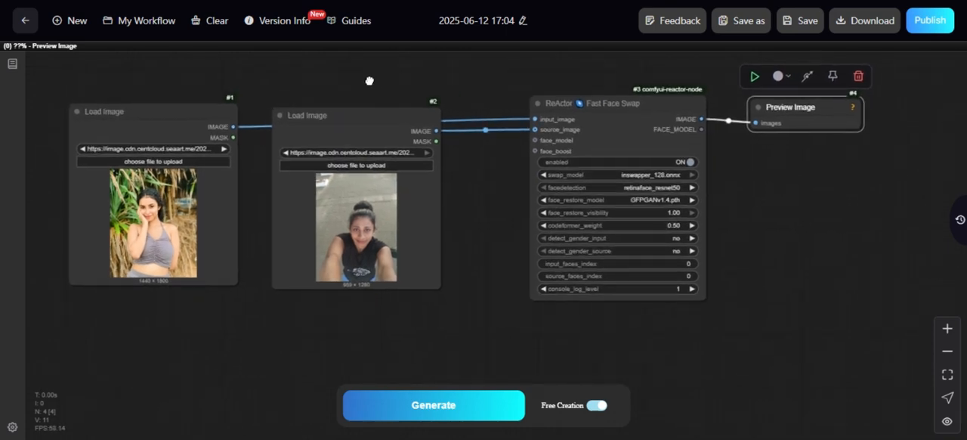